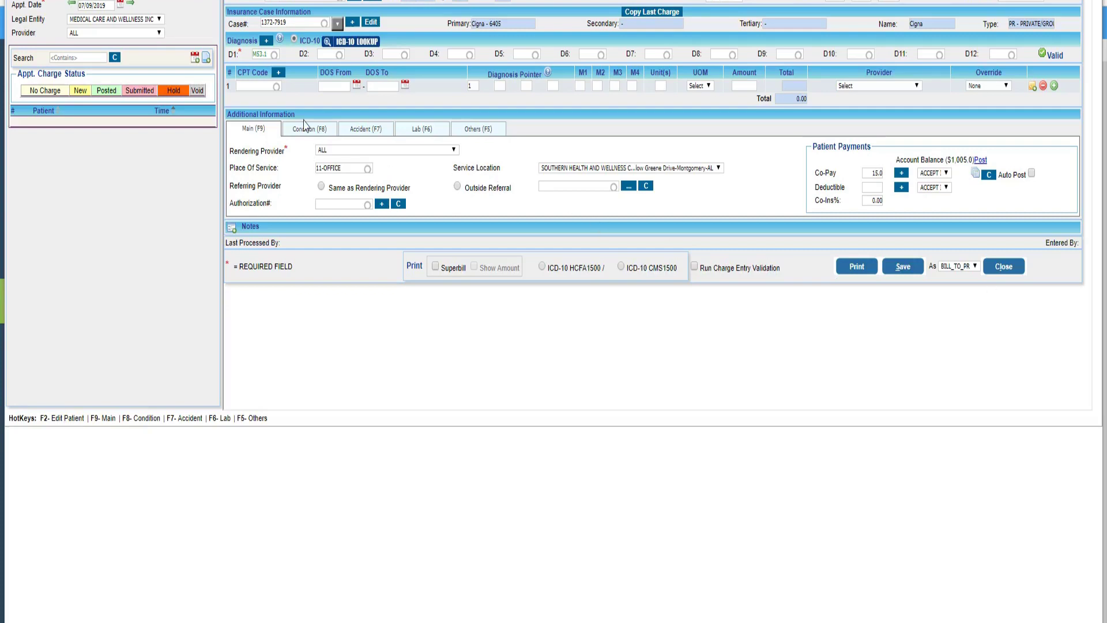
Step: Fill the charge lines with the CPT codes of group PT1, starting from the first line's CPT code
left_click(241, 87)
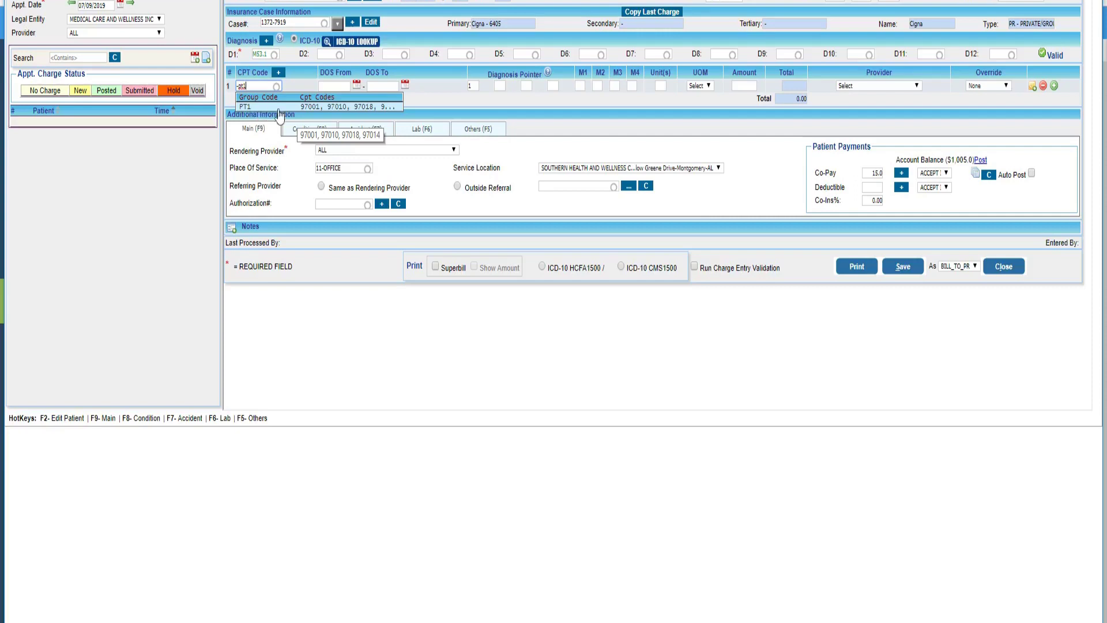
left_click(362, 107)
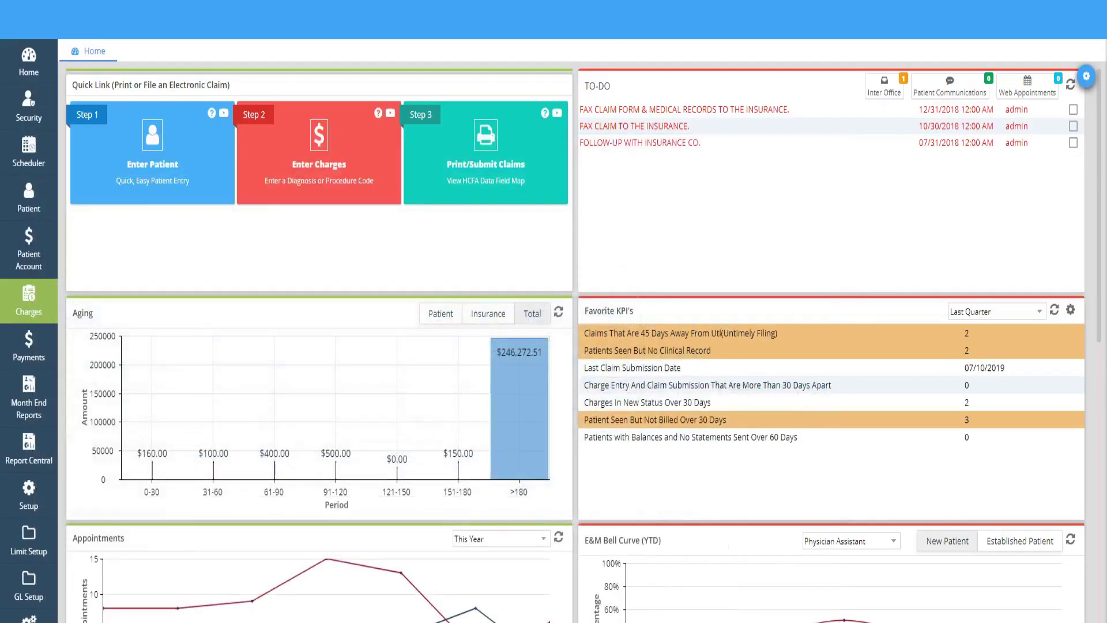
Step: Open the procedures setup and search the encounter procedures by group code PT1
mouse_move(34, 504)
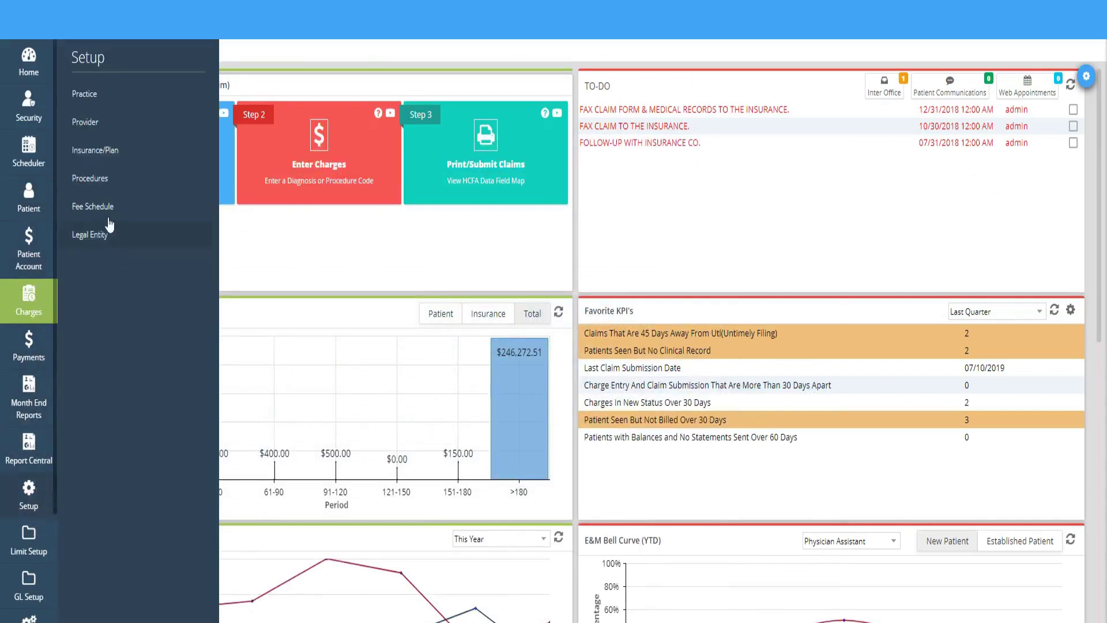
left_click(90, 178)
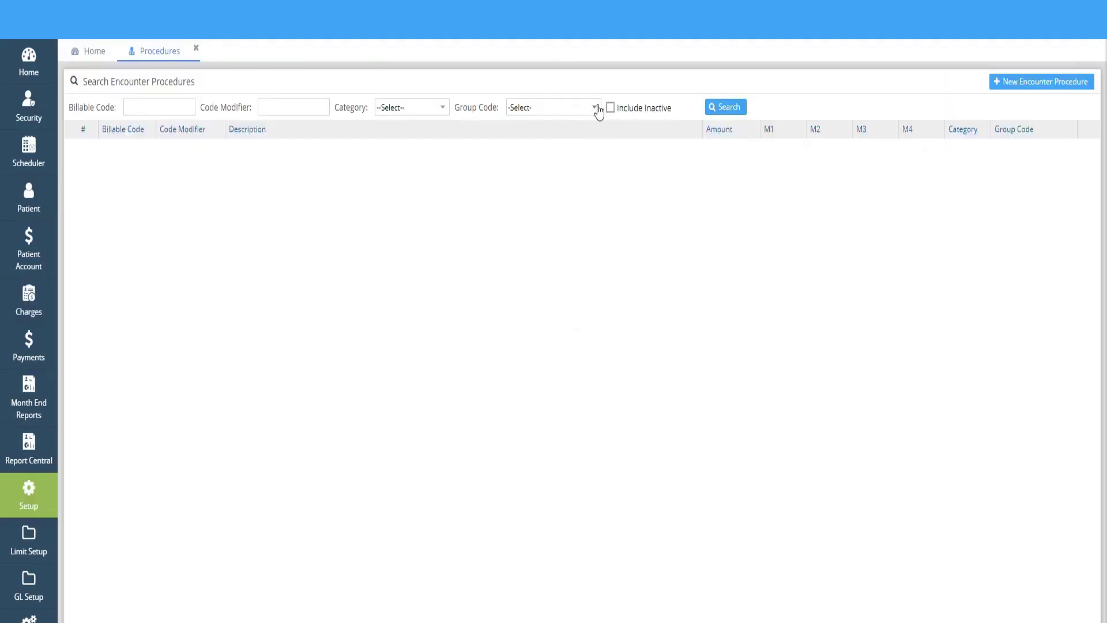
left_click(595, 108)
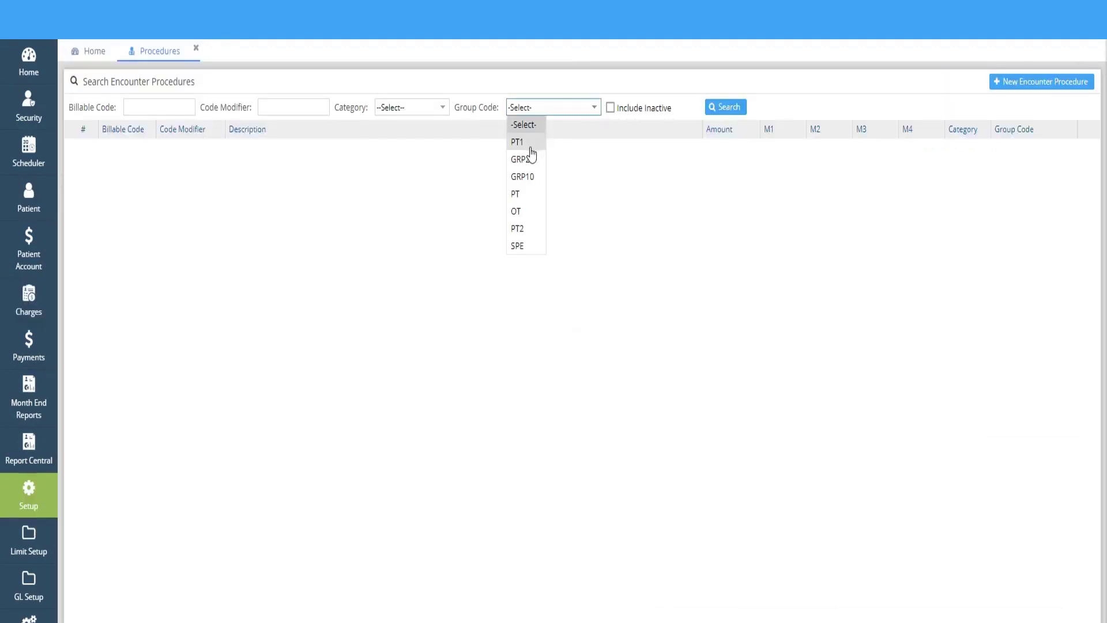
left_click(517, 142)
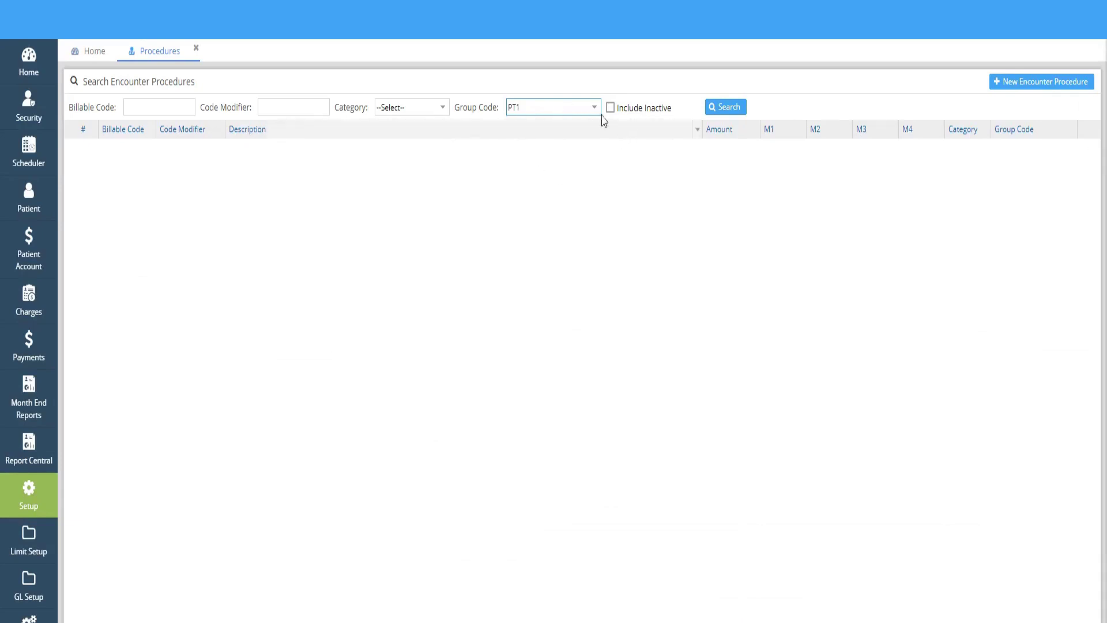
left_click(720, 108)
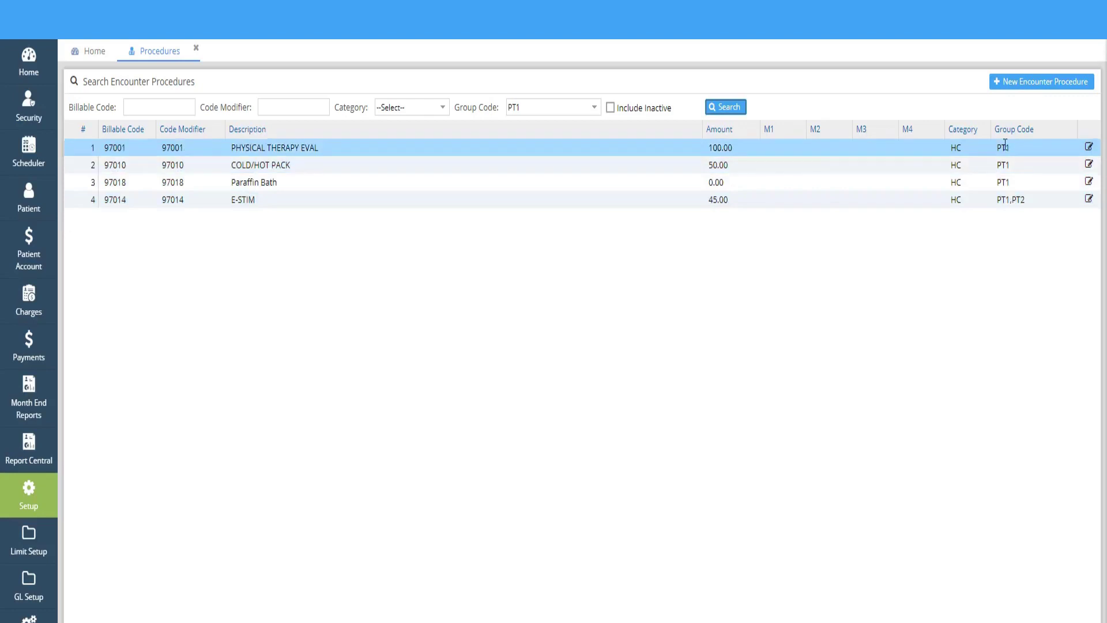
Step: Open the PHYSICAL THERAPY EVAL procedure, examine its group code under Additional Information, and close it without saving
double_click(172, 151)
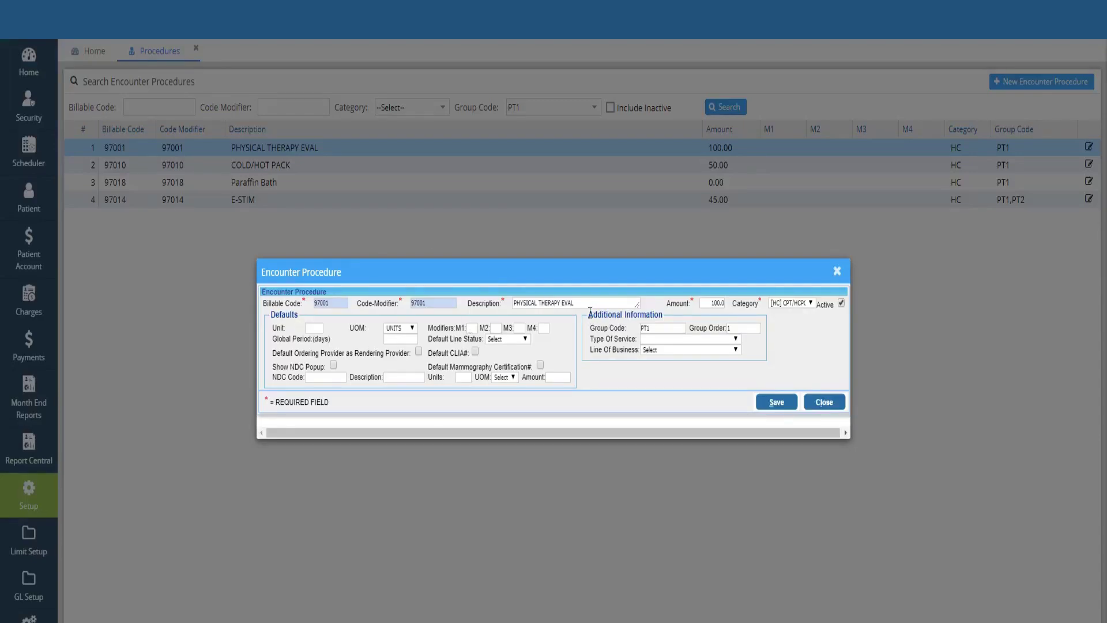
left_click_drag(590, 312, 681, 325)
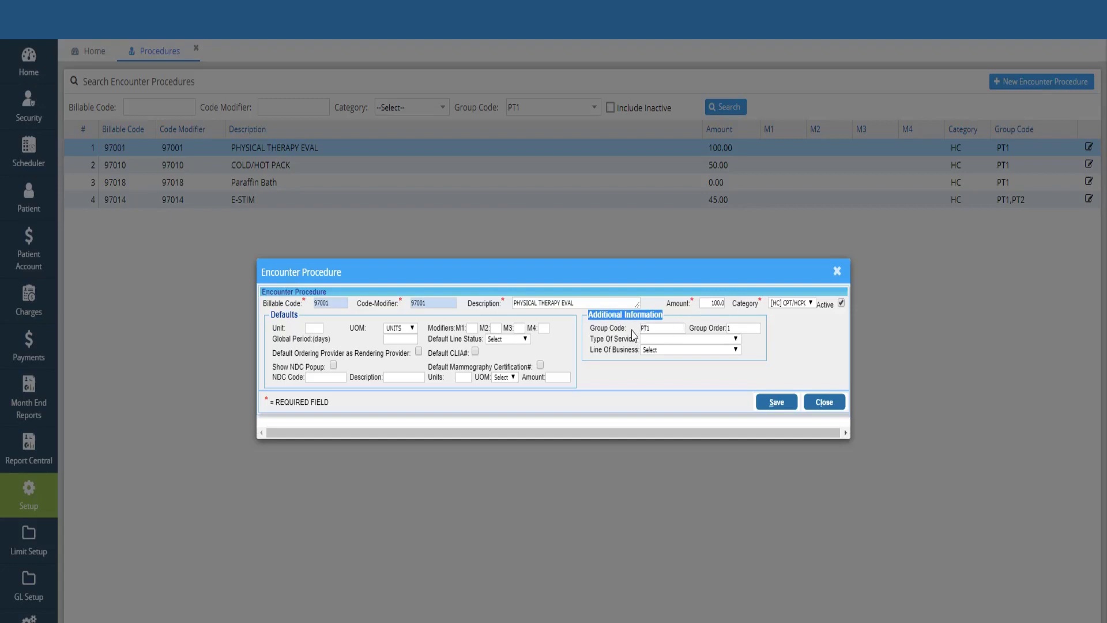
left_click_drag(630, 329, 595, 330)
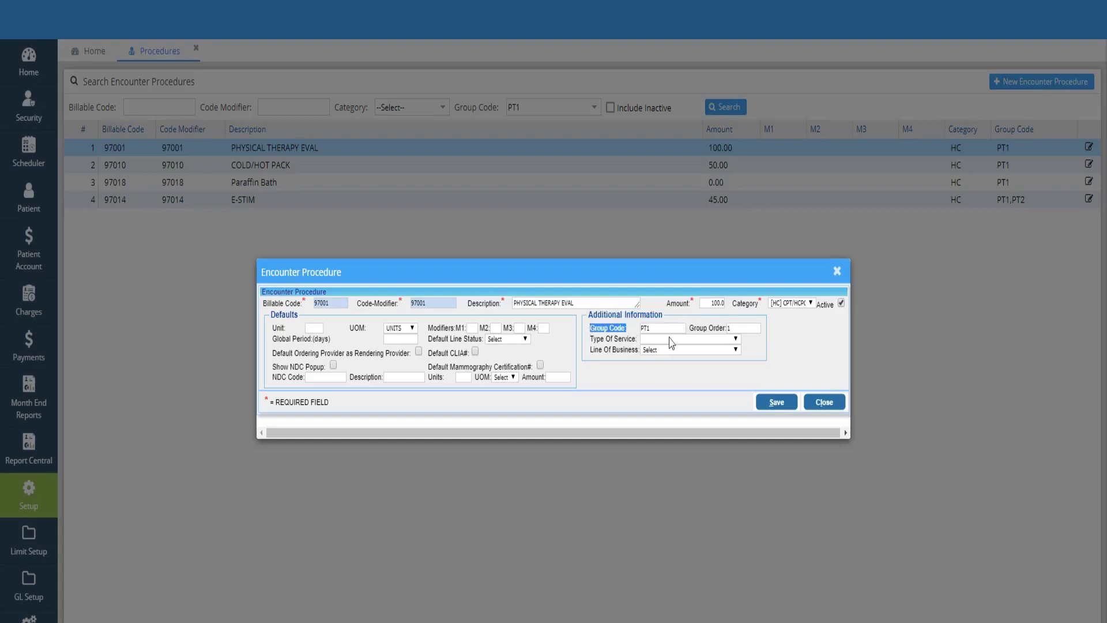
left_click(663, 329)
double_click(663, 329)
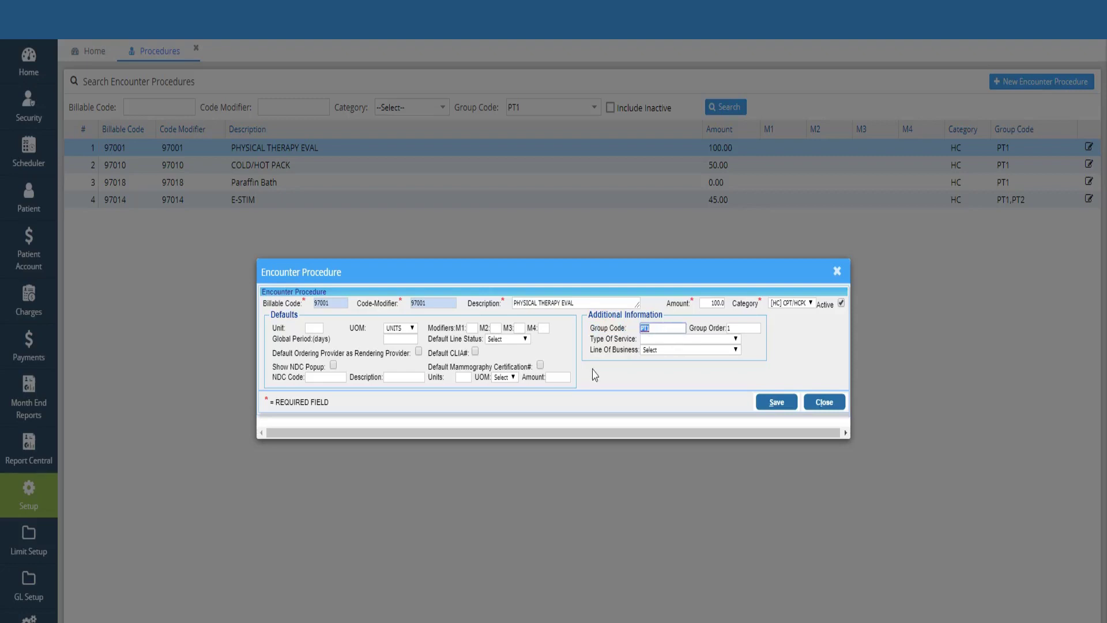
left_click(651, 328)
double_click(651, 327)
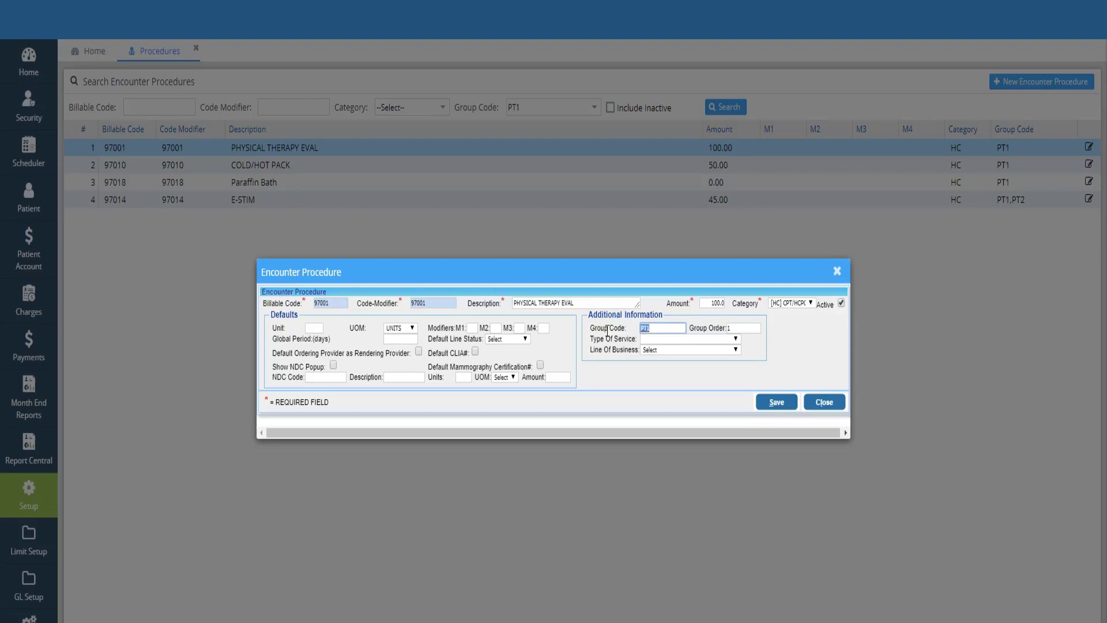
left_click(823, 403)
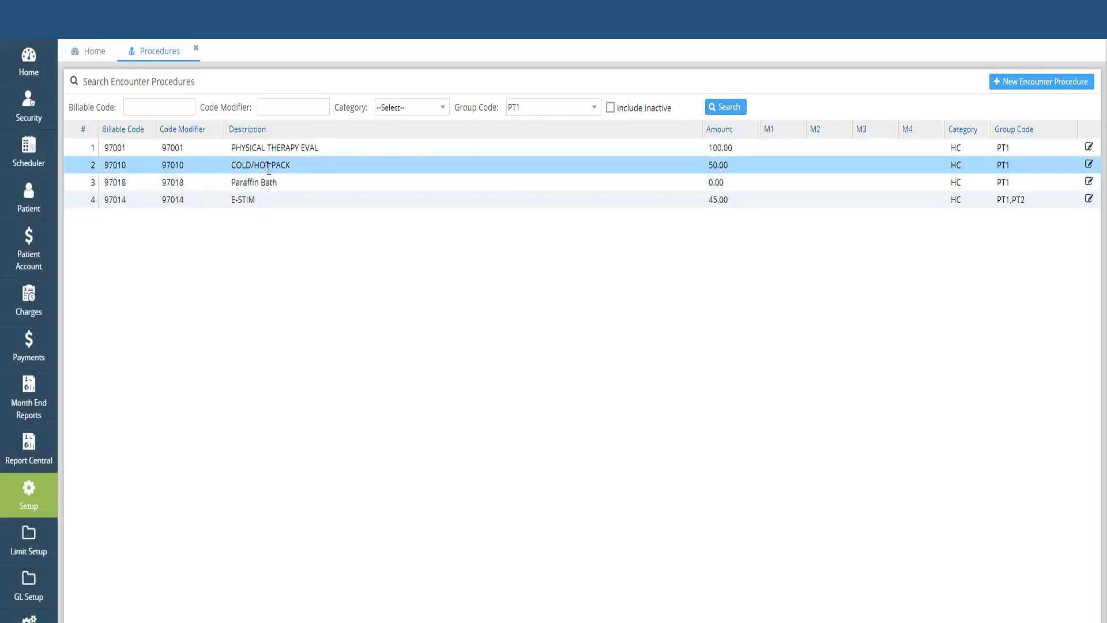
Step: Check the group codes of the COLD/HOT PACK and Paraffin Bath procedures, closing each record without saving
double_click(267, 167)
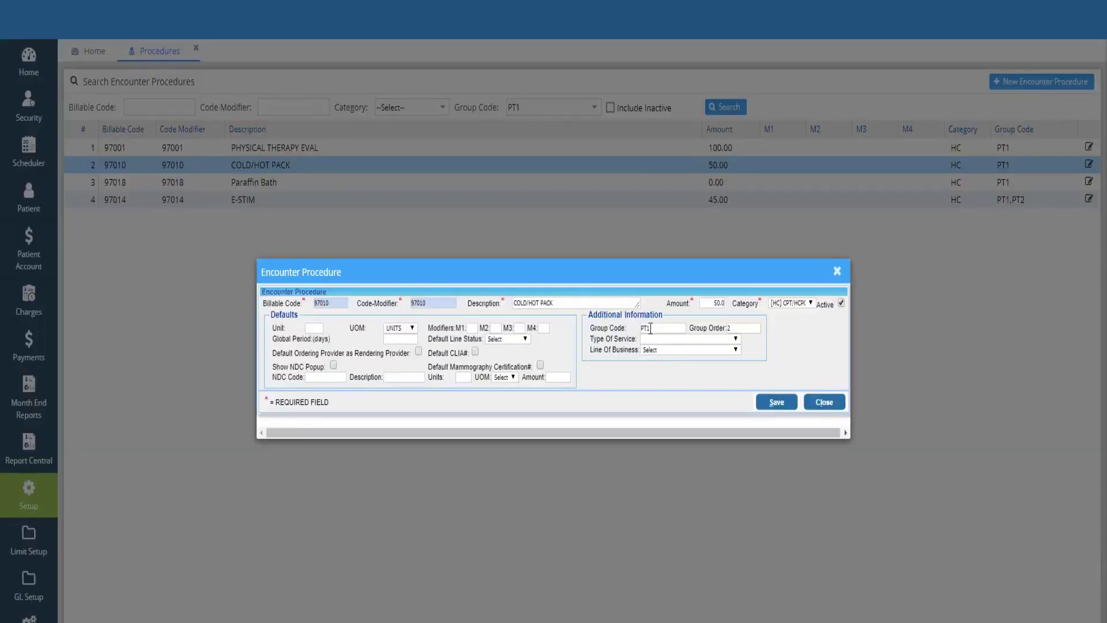
left_click_drag(655, 329, 638, 333)
left_click(650, 328)
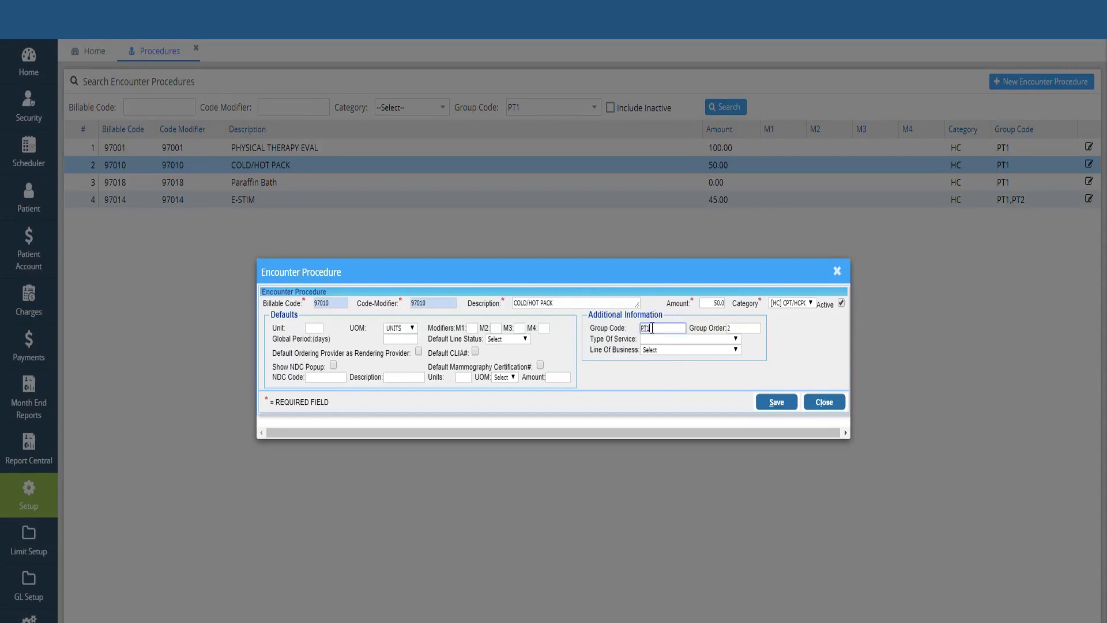
left_click(828, 403)
double_click(277, 182)
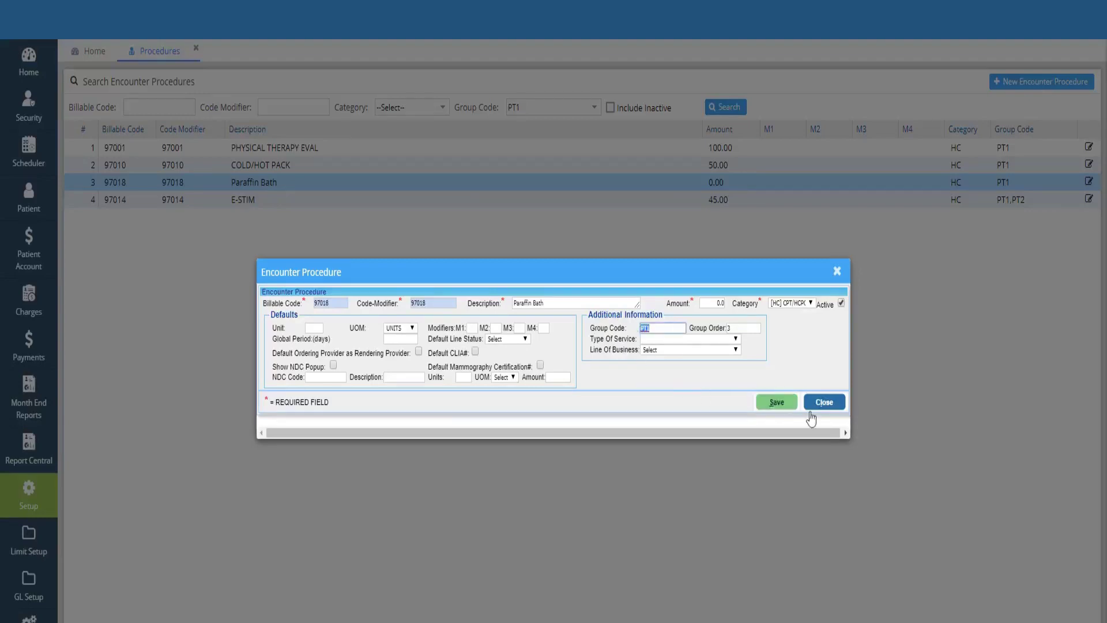
left_click(828, 403)
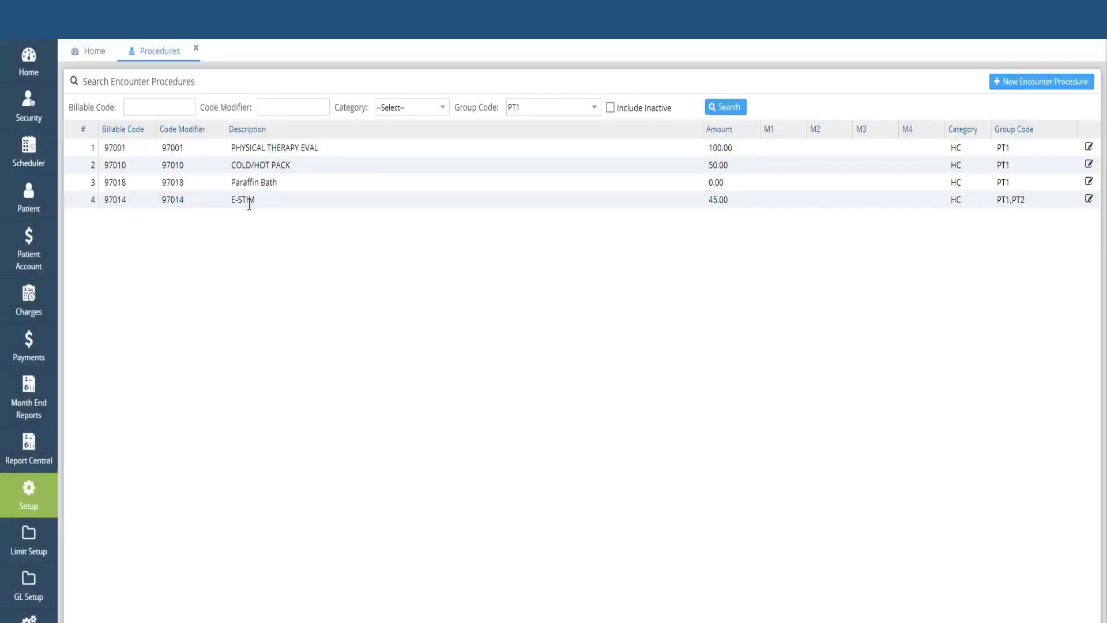
Step: Open the E-STIM procedure, examine its group codes, and compare them with the lines in the charge entry window
double_click(248, 199)
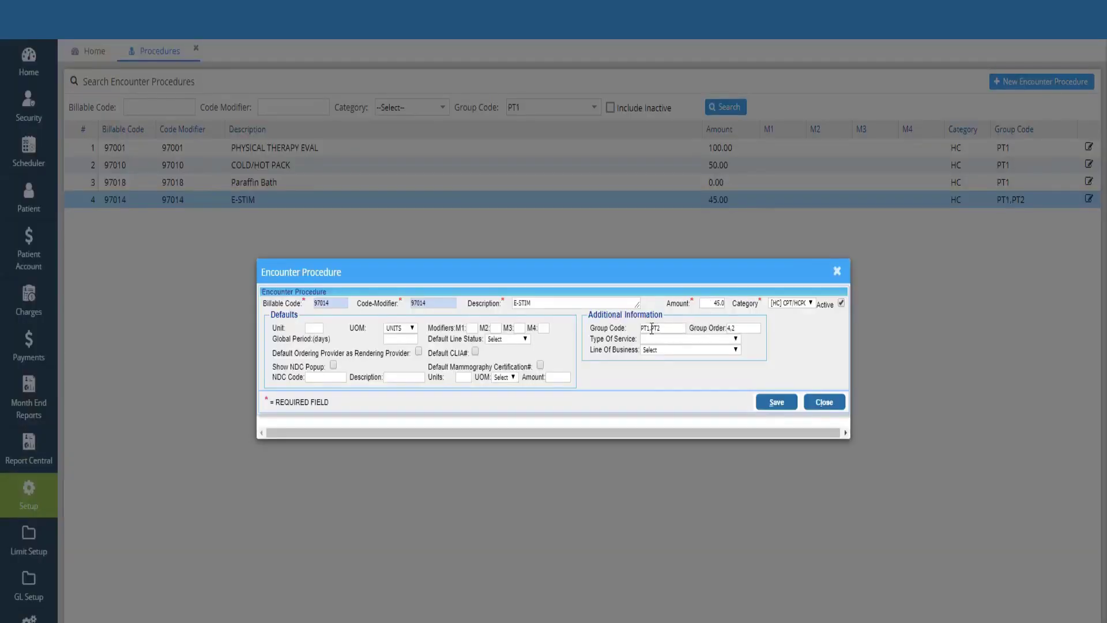
left_click(652, 329)
left_click(683, 327)
left_click(663, 325)
left_click(312, 602)
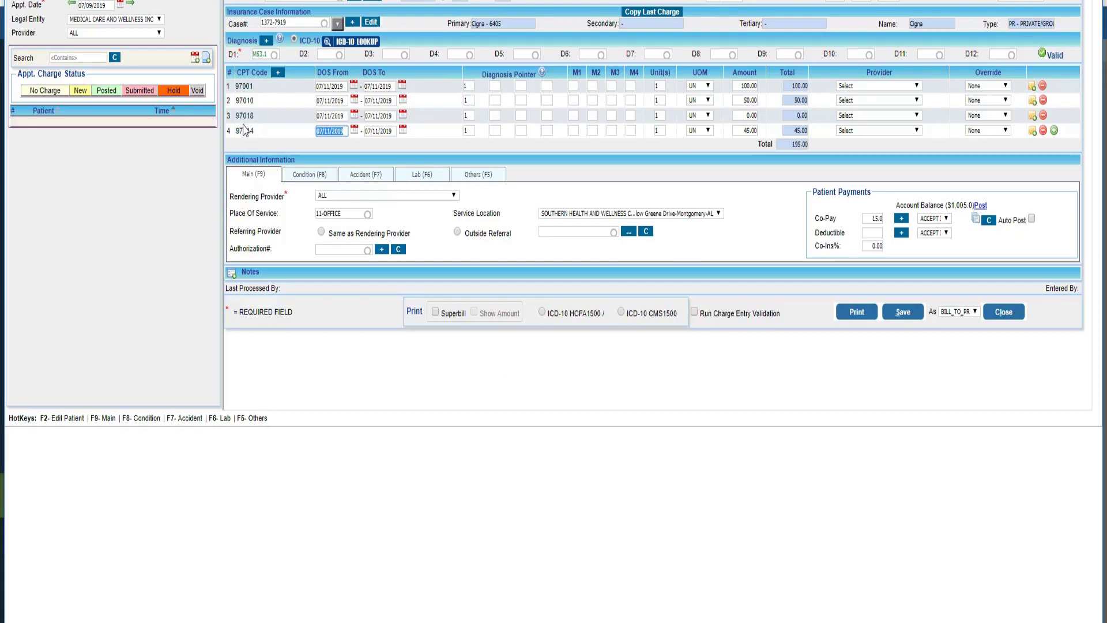
key("alt+Tab")
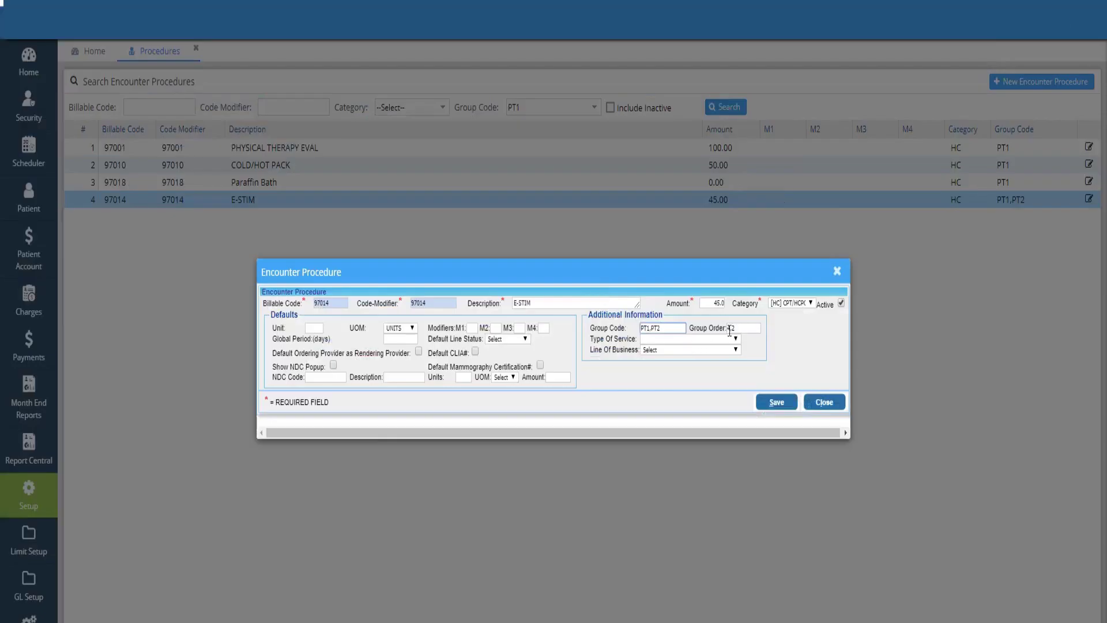
Step: Examine how the E-STIM procedure's group order values correspond to its two group codes, and close the record without saving
key("Tab")
left_click(734, 330)
key("Left")
key("Left")
left_click(645, 327)
left_click_drag(663, 334, 650, 330)
left_click(740, 328)
left_click(662, 327)
triple_click(661, 327)
left_click(653, 327)
key("Tab")
left_click(741, 328)
left_click_drag(740, 327, 725, 328)
left_click(809, 364)
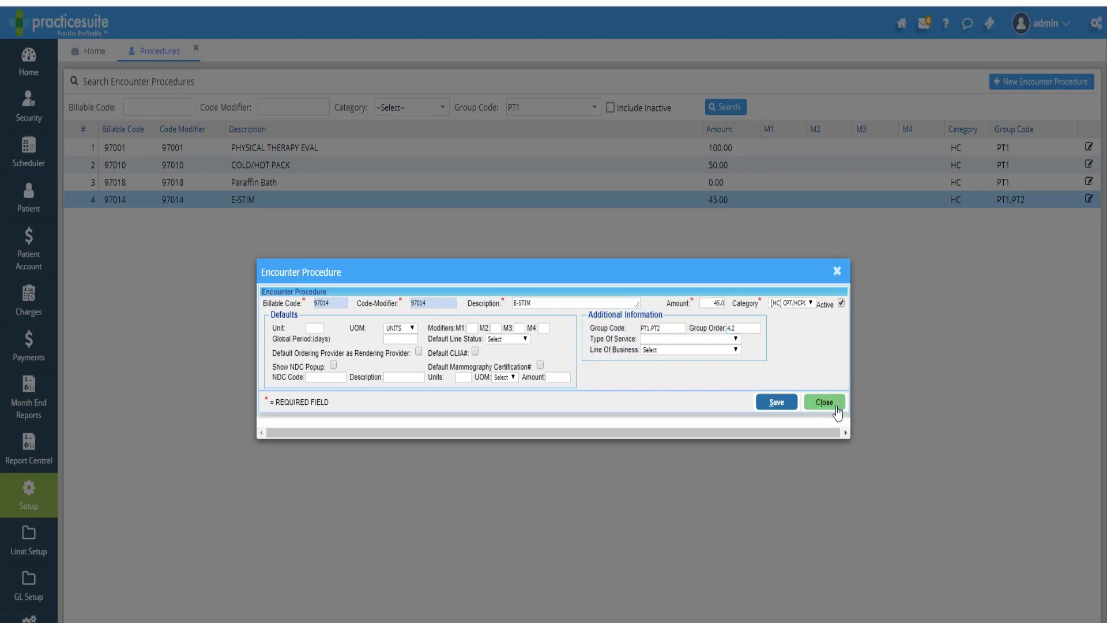
left_click(824, 403)
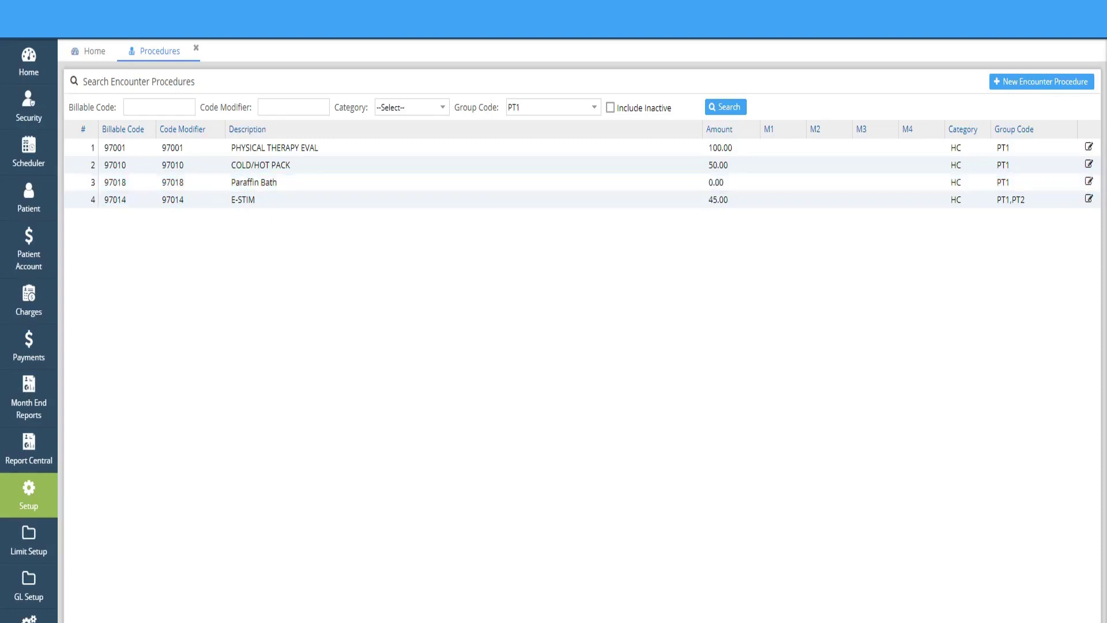
Step: Switch back to charge entry, add a fifth charge line, enter -PT1 as its CPT code, and choose the PT1 group
left_click(314, 608)
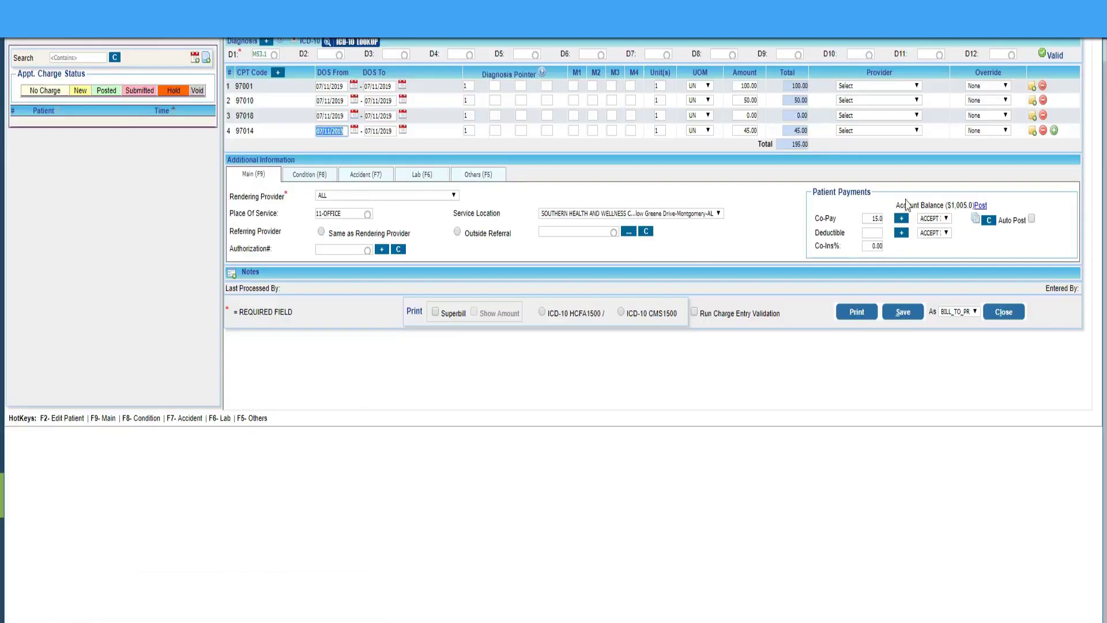
left_click(1054, 131)
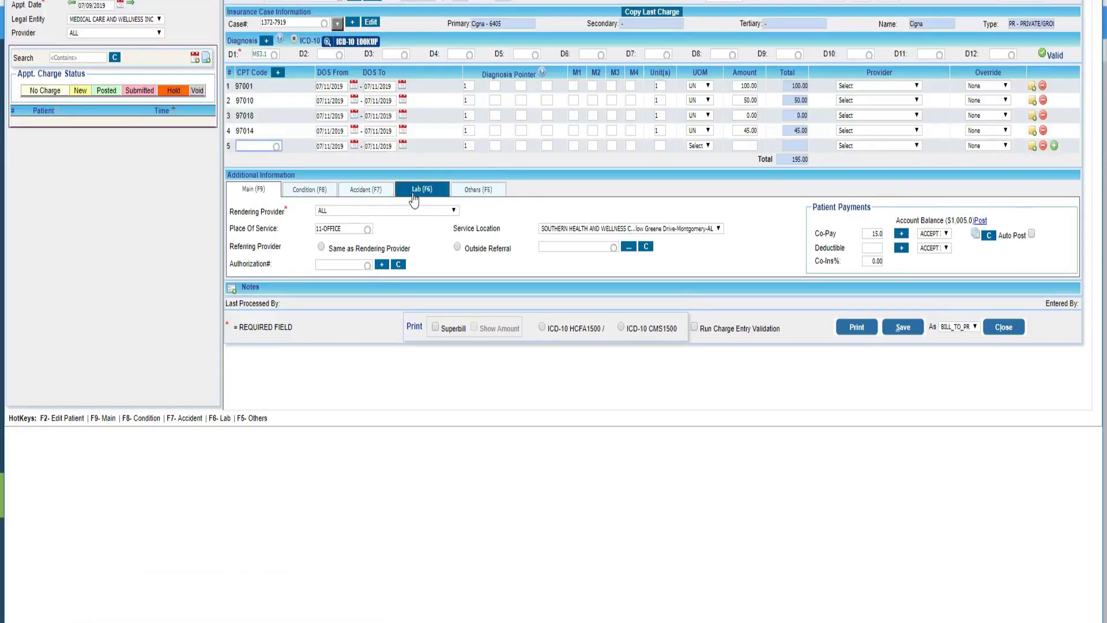
type("PT1")
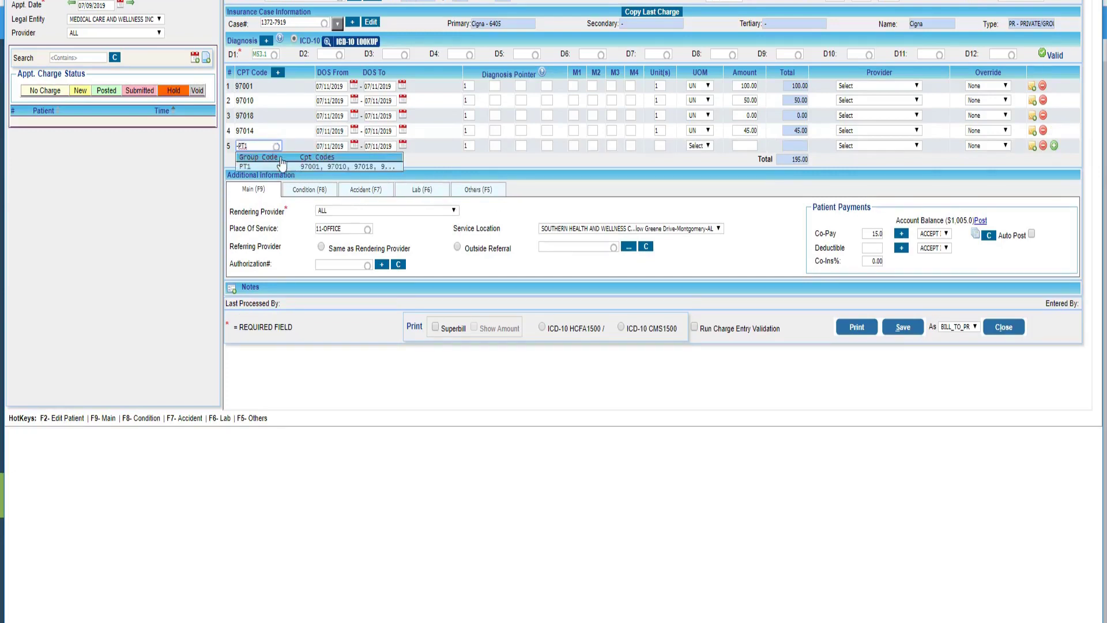
left_click(295, 166)
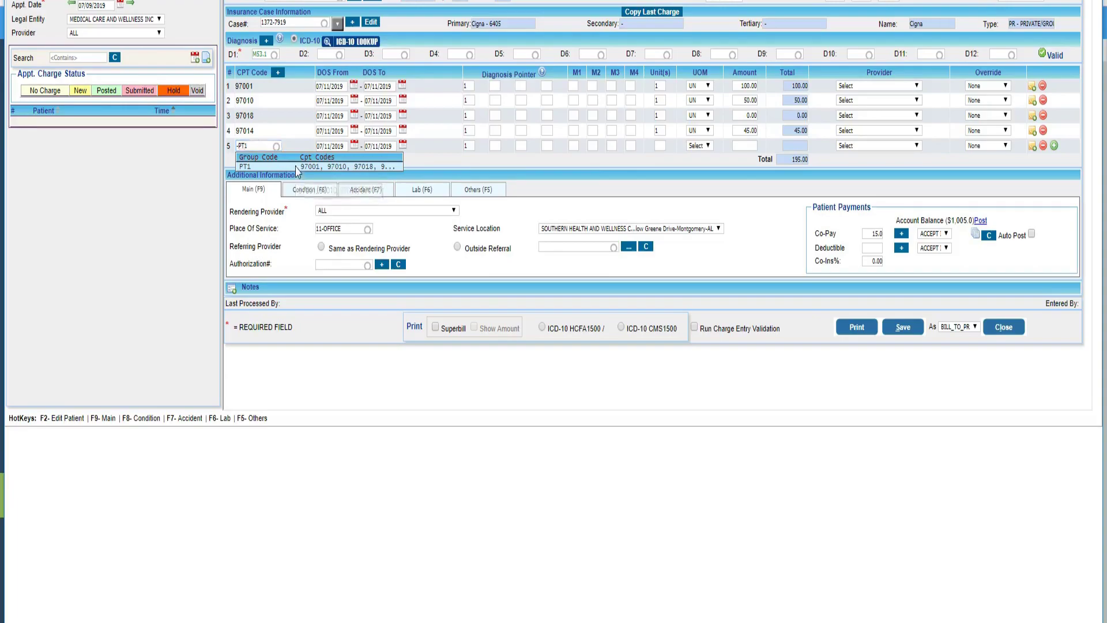